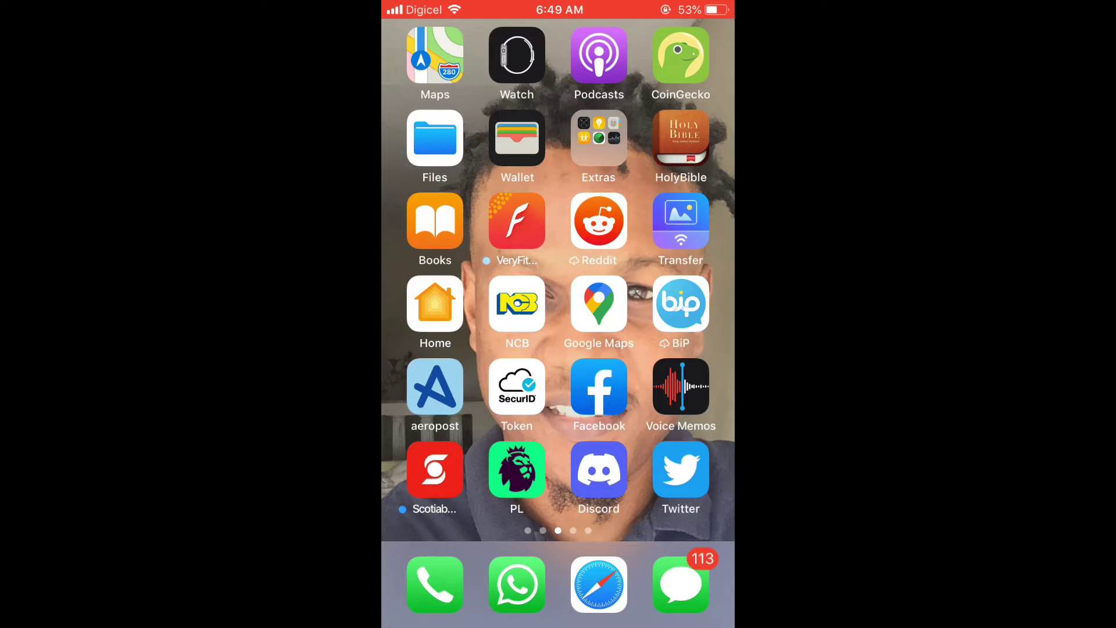
- Launch WhatsApp and open the Muffin chat from the Chats list
click(517, 584)
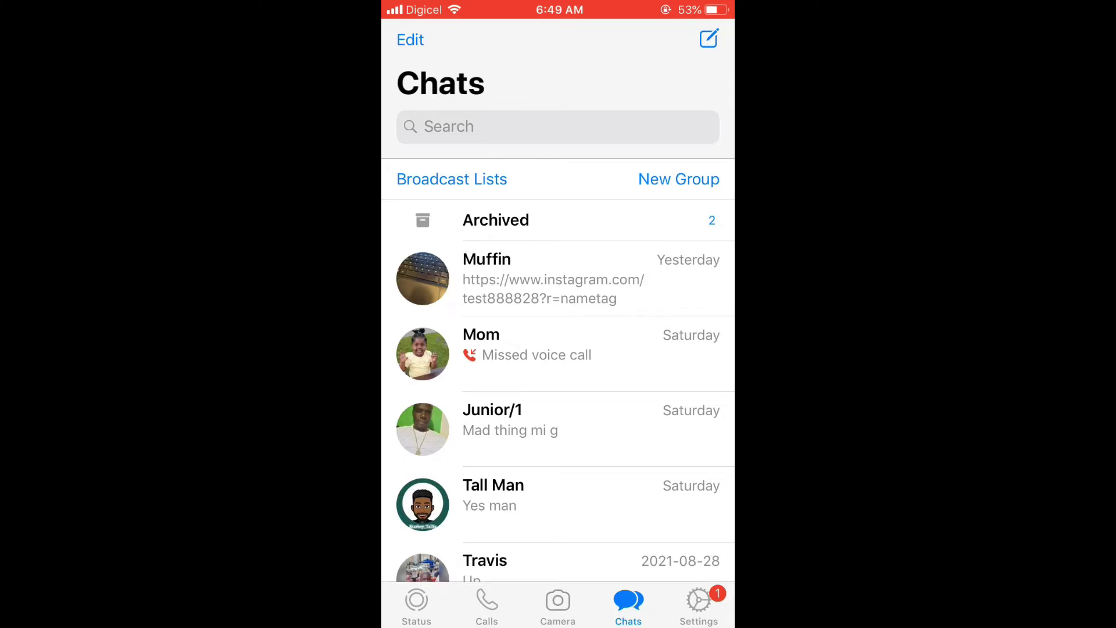
click(558, 279)
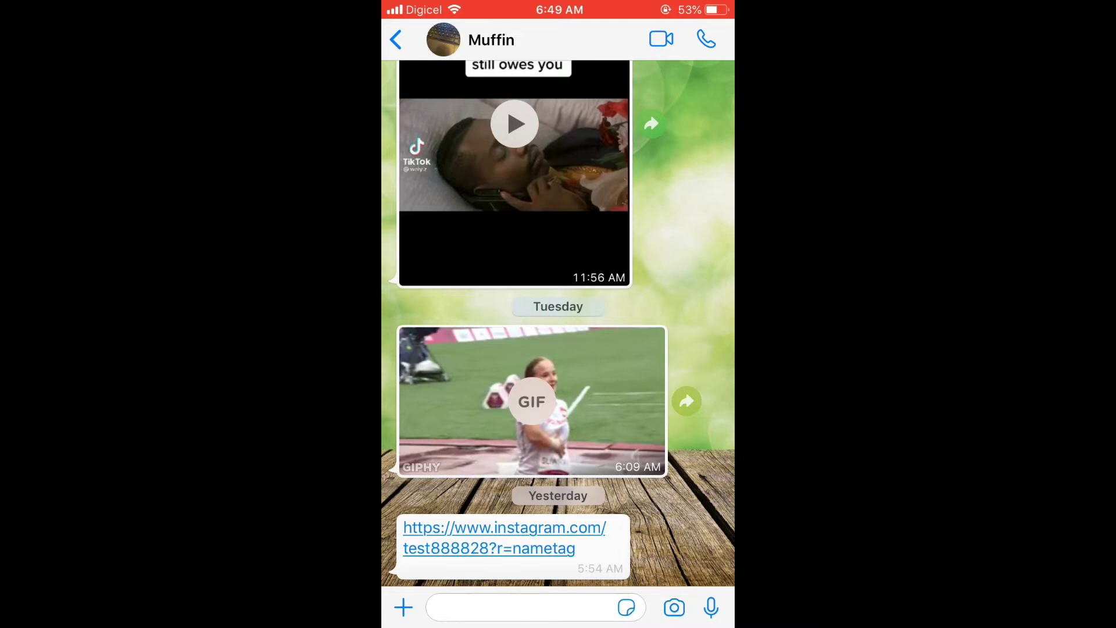
- Open Contact Info by tapping Muffin's name in the chat header
click(490, 39)
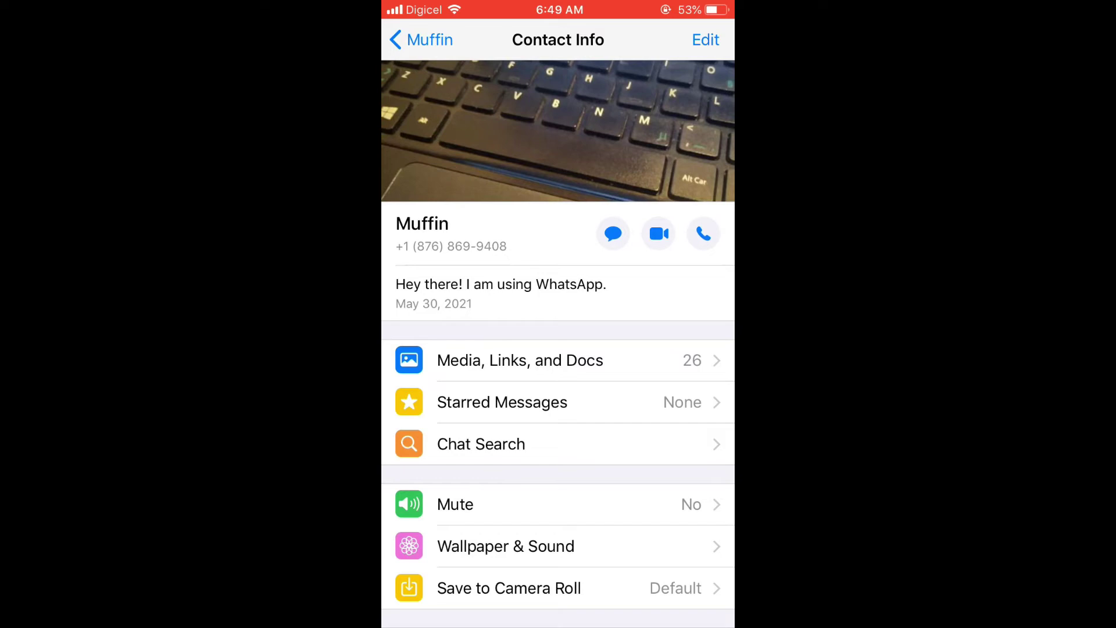
scroll(558, 392, down, 3)
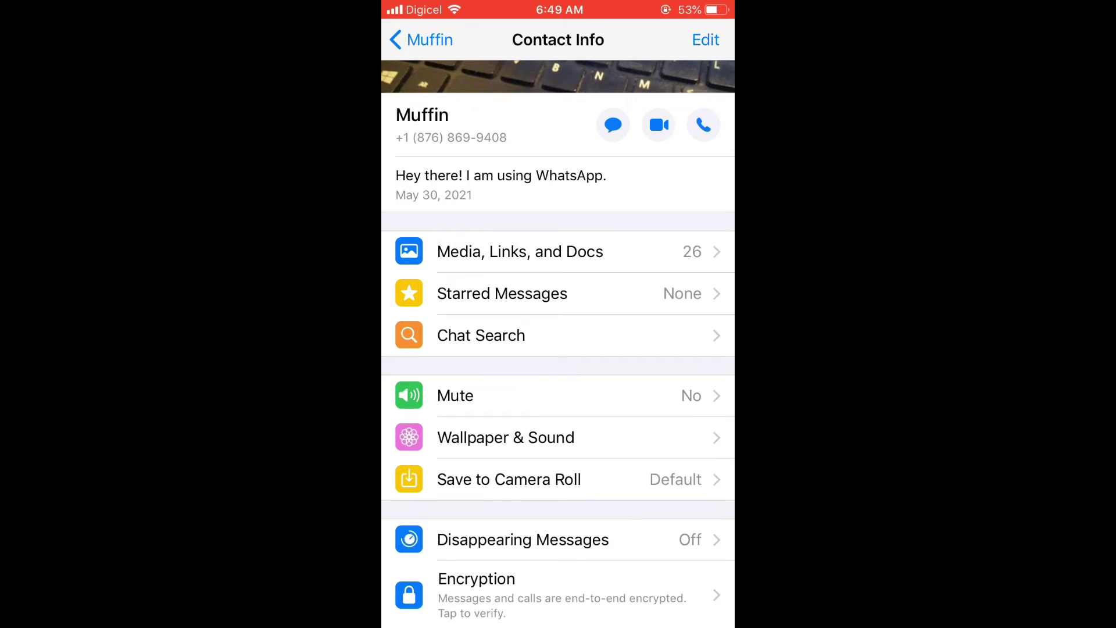
- Open the Wallpaper & Sound row on Muffin's Contact Info screen
click(558, 437)
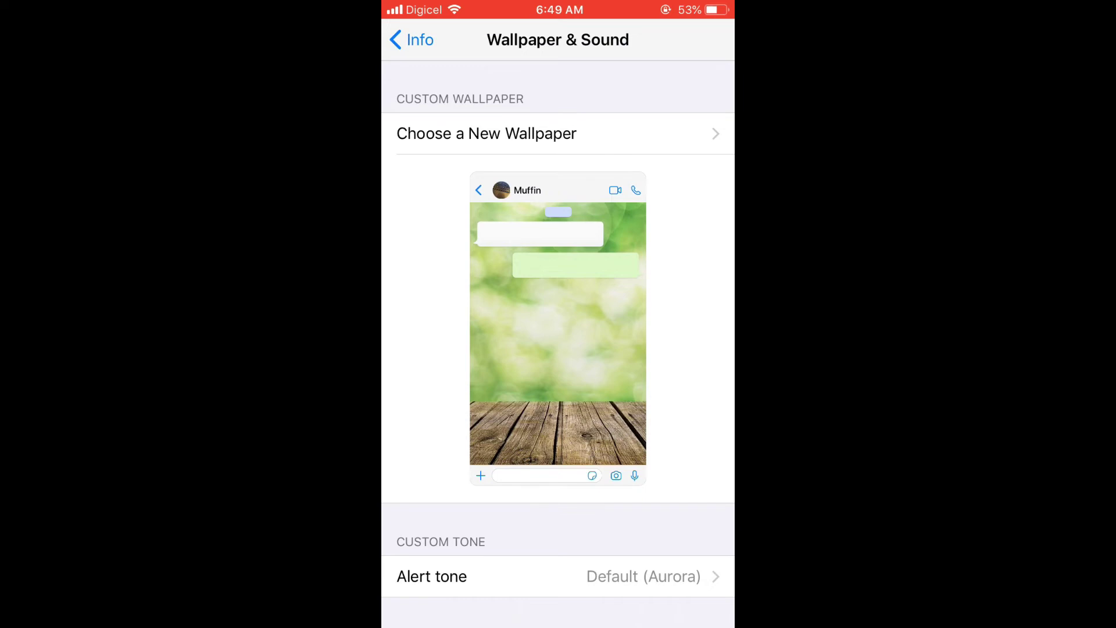
- Change Muffin's alert tone from Default (Aurora) to Popcorn and save it
click(558, 575)
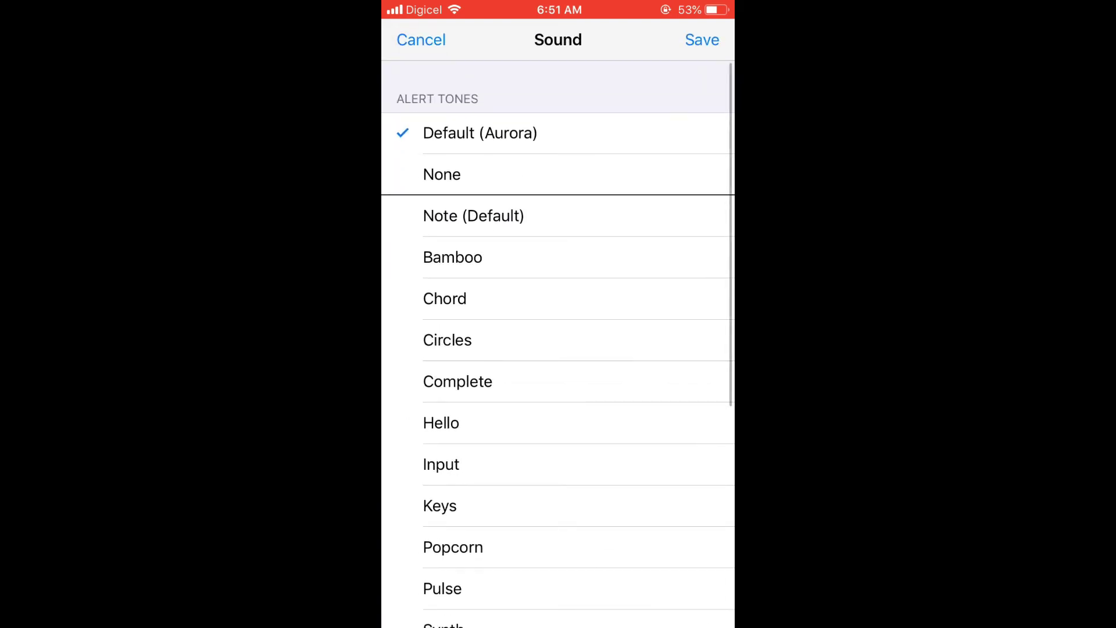
scroll(558, 349, down, 10)
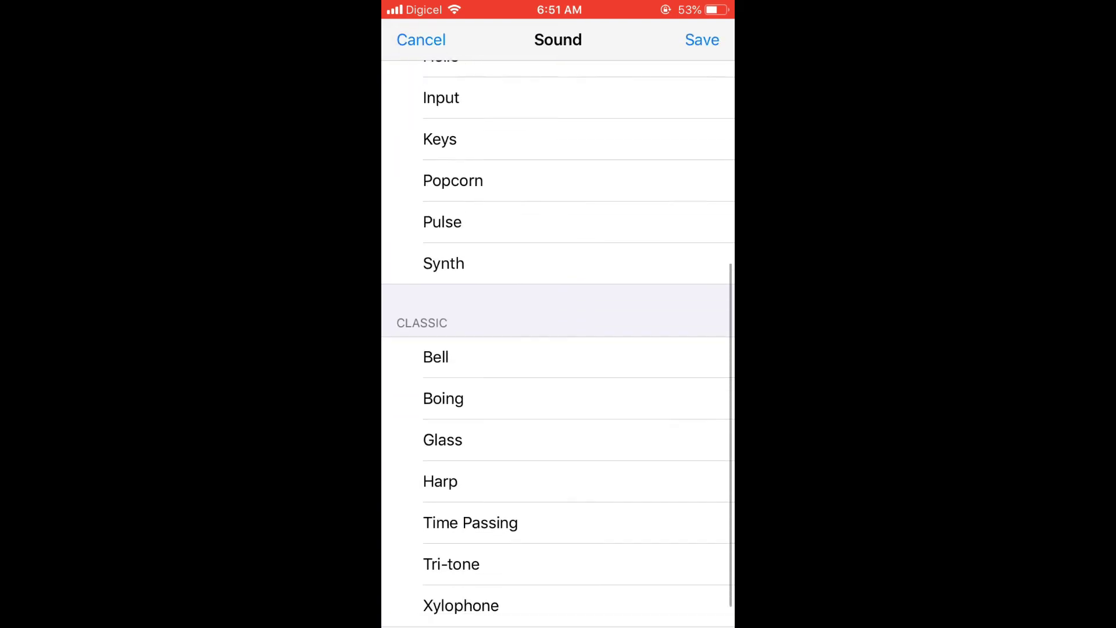
scroll(558, 349, up, 8)
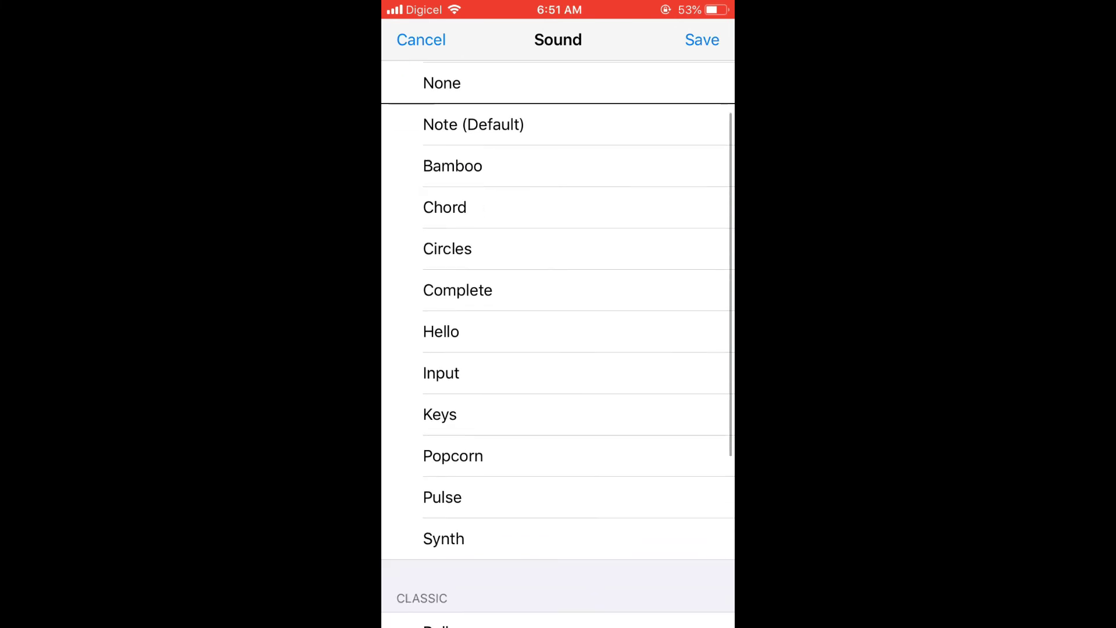
click(559, 455)
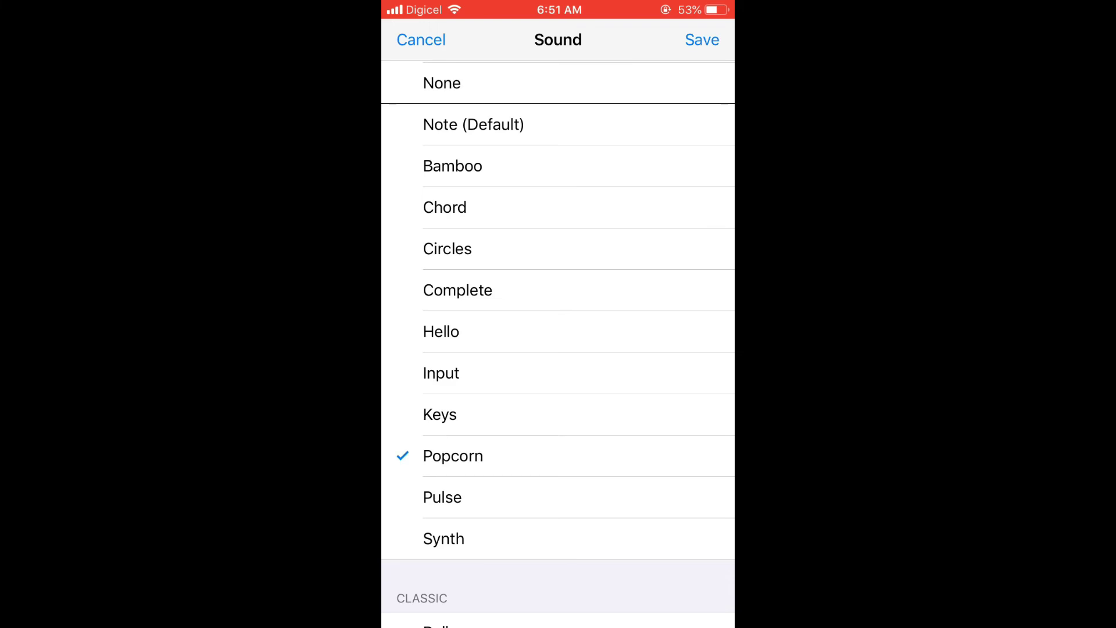
click(702, 39)
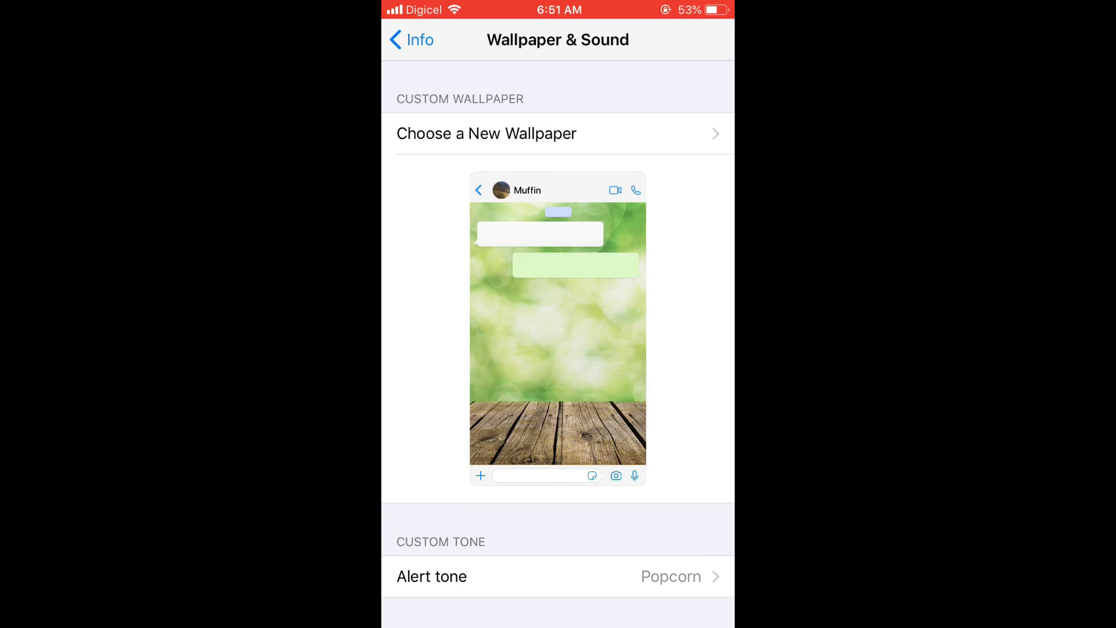
- Return from Wallpaper & Sound to Muffin's Contact Info page
click(410, 39)
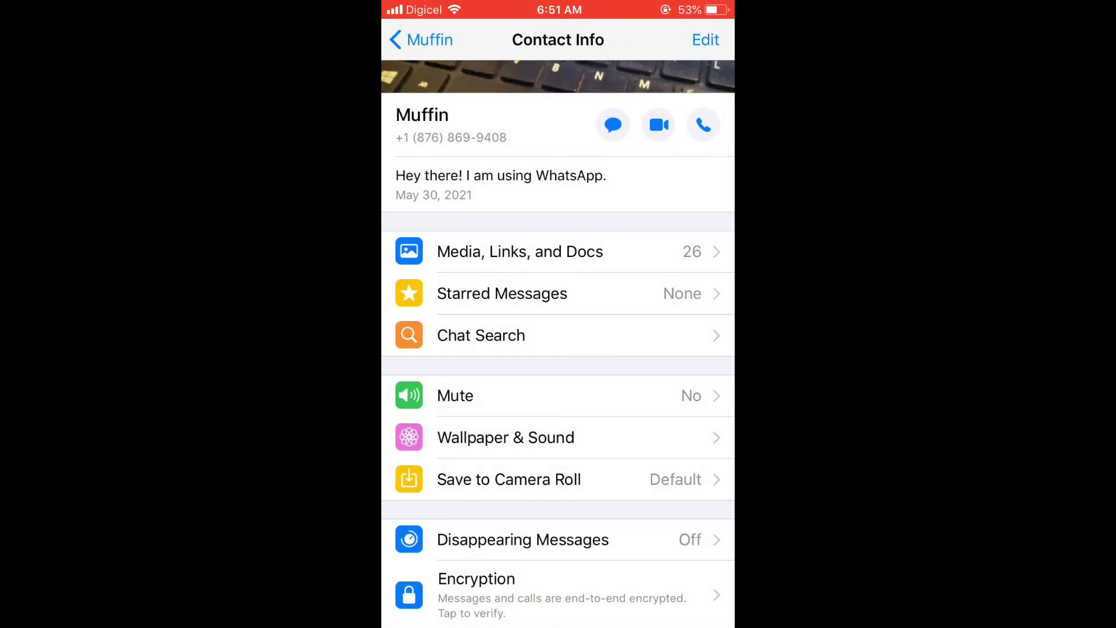